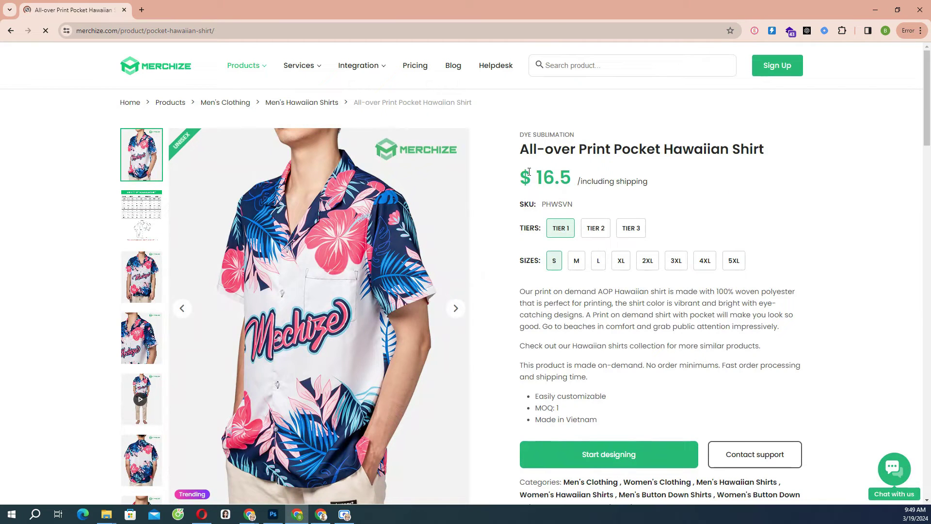
- Scroll down the Pocket Hawaiian Shirt product page and show its Mockup & Template print guidelines
scroll(529, 172, "down", 8)
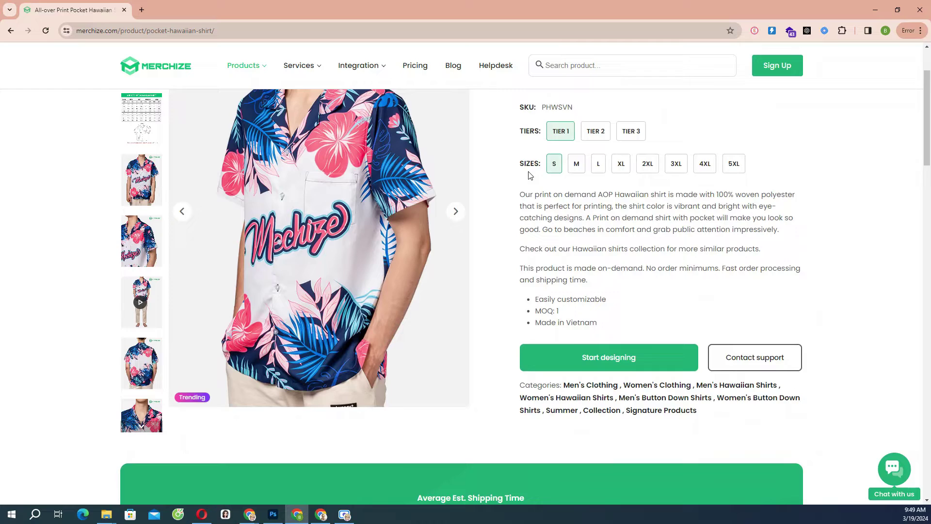
scroll(528, 175, "down", 2)
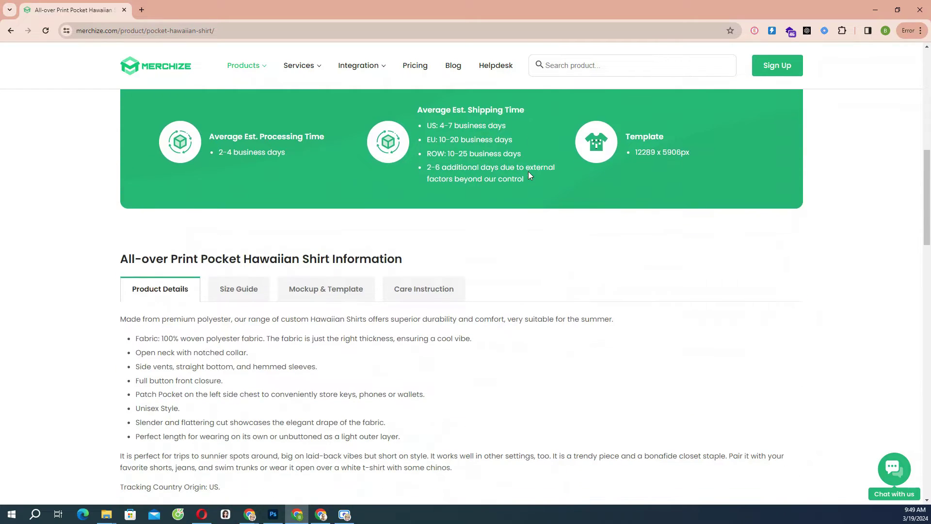
scroll(529, 171, "down", 1)
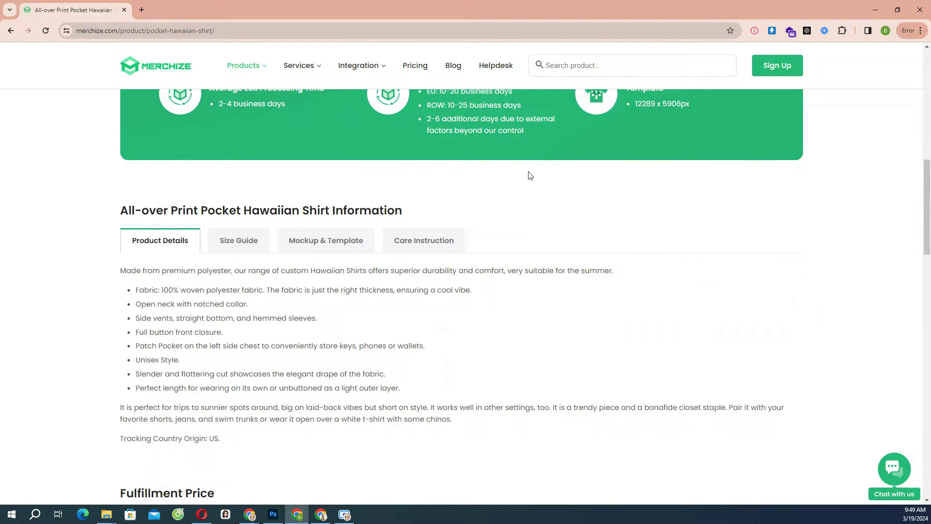
left_click(322, 241)
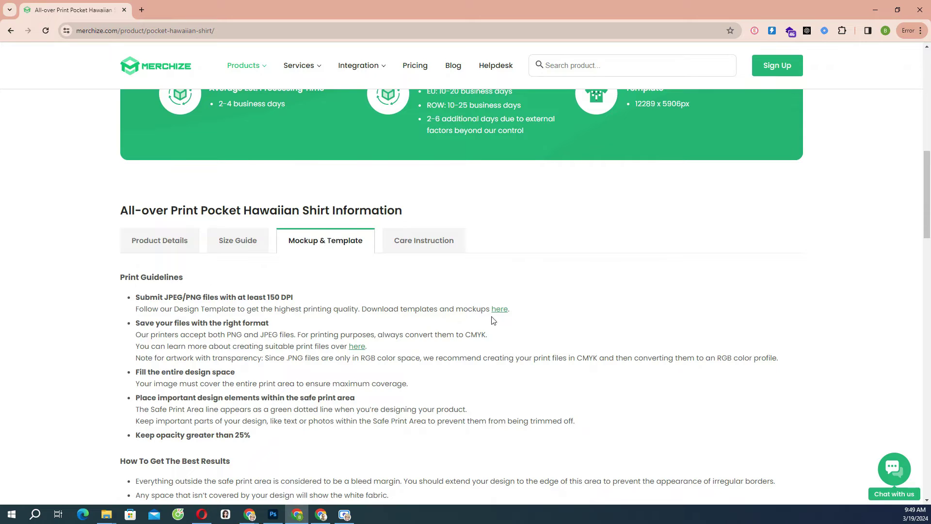
scroll(641, 361, "down", 1)
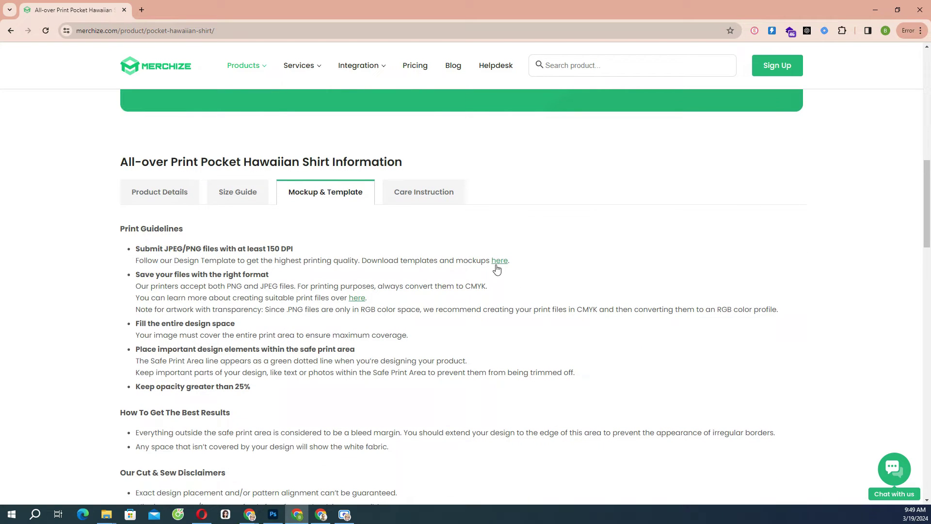
- In Photoshop, enlarge the tie-dye image over the back panel and duplicate it onto the Front panel
left_click(274, 515)
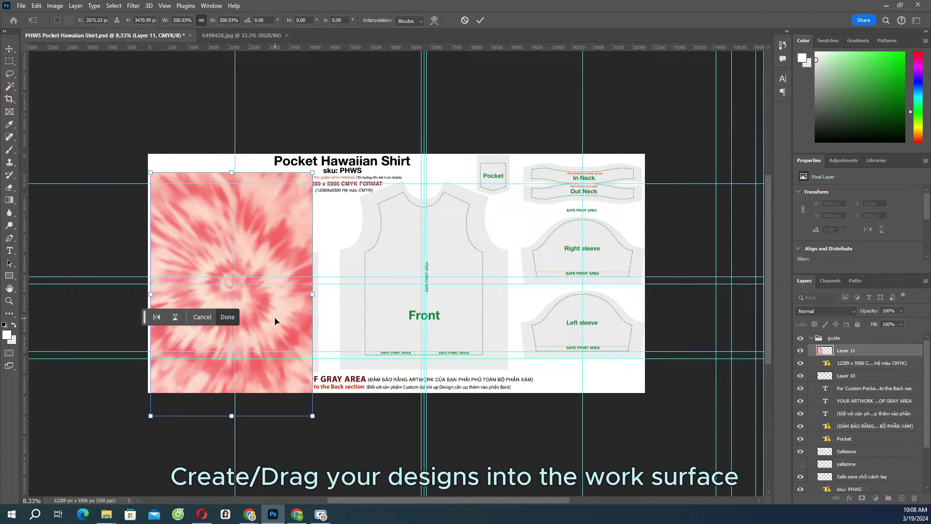
left_click_drag(313, 416, 315, 409)
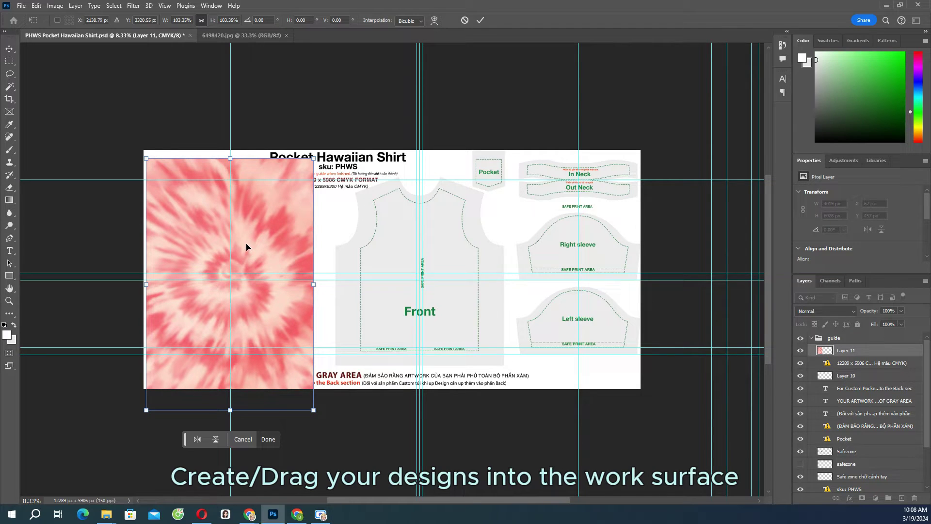
key("Return")
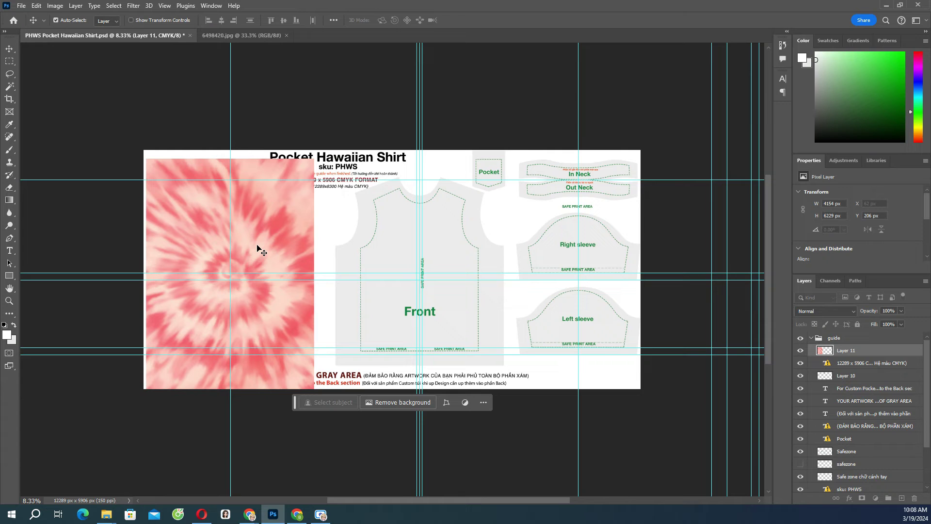
left_click_drag(260, 249, 420, 229)
- Draw a red-filled rectangle over the pocket piece and nudge it into place
key("u")
left_click_drag(471, 143, 509, 194)
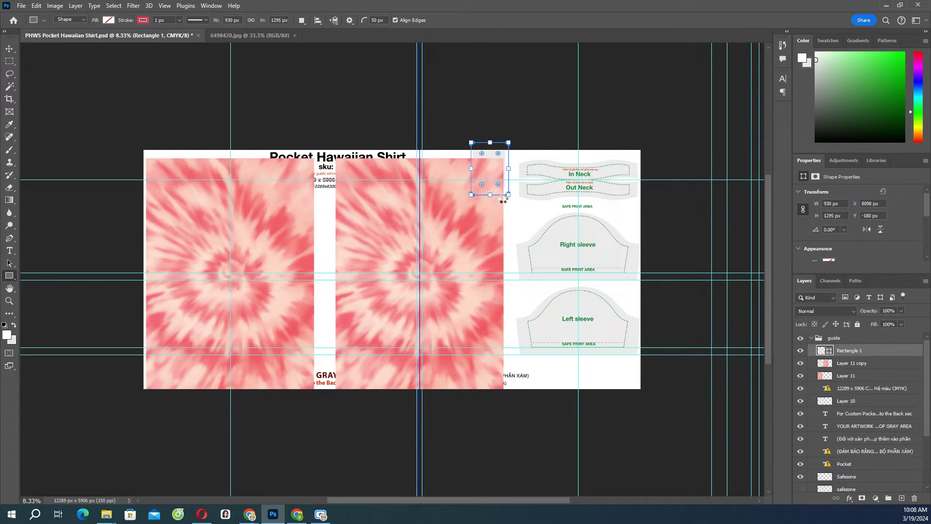
left_click(109, 20)
left_click(92, 52)
key("v")
left_click(801, 362)
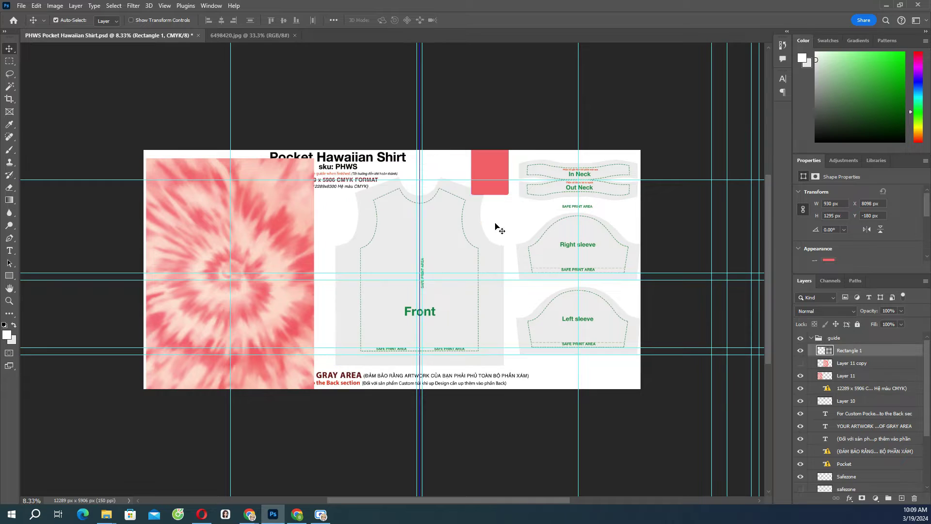
mouse_move(492, 182)
left_mouse_down()
mouse_move(483, 191)
mouse_move(491, 186)
left_mouse_up()
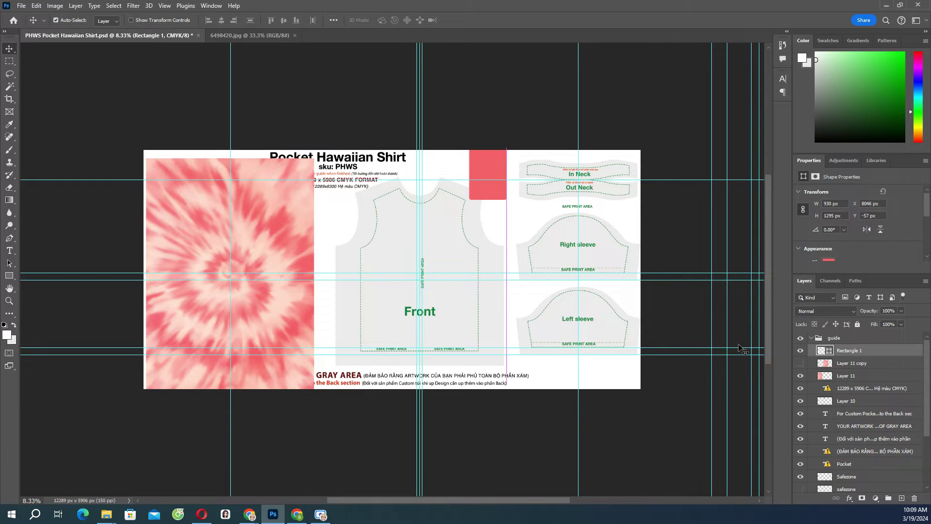
left_click(800, 363)
- Draw a red rectangle over the neck pieces and duplicate the tie-dye onto the sleeves
key("u")
left_click_drag(513, 145, 645, 203)
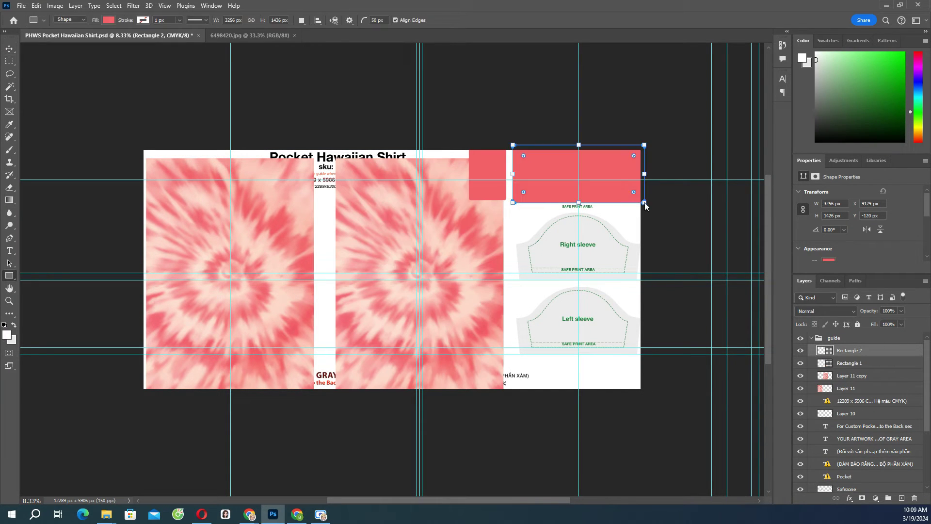
left_click(14, 49)
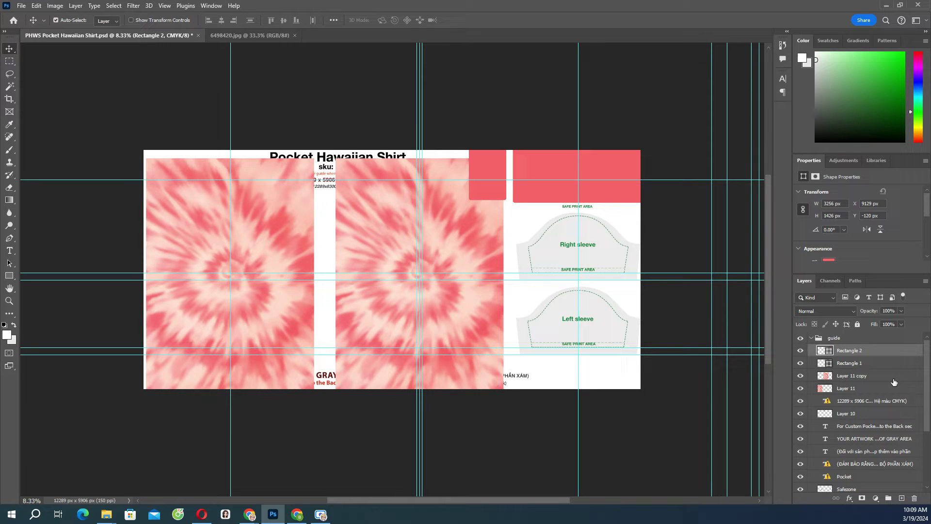
left_click(861, 376)
left_click_drag(423, 266, 551, 250)
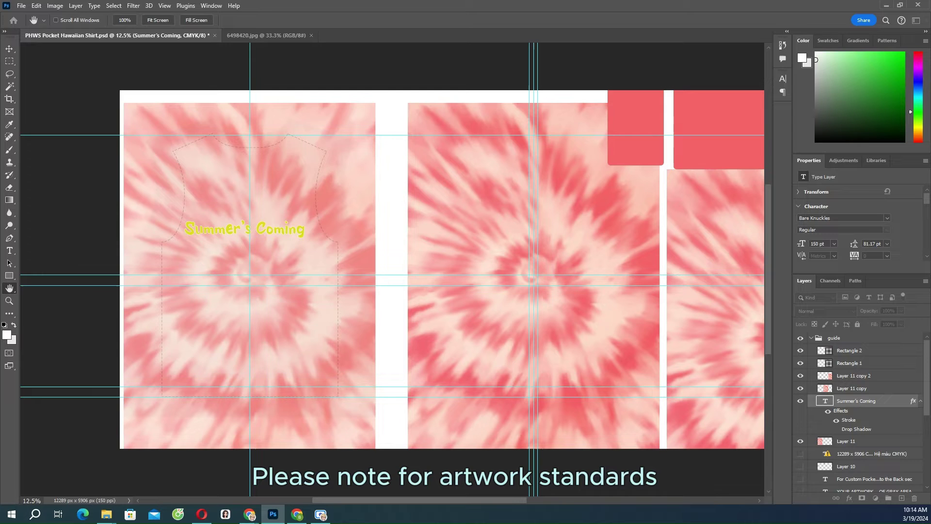
- Sample a canvas colour and position the red 'Summertime' text below the Summer's Coming titles
key("i")
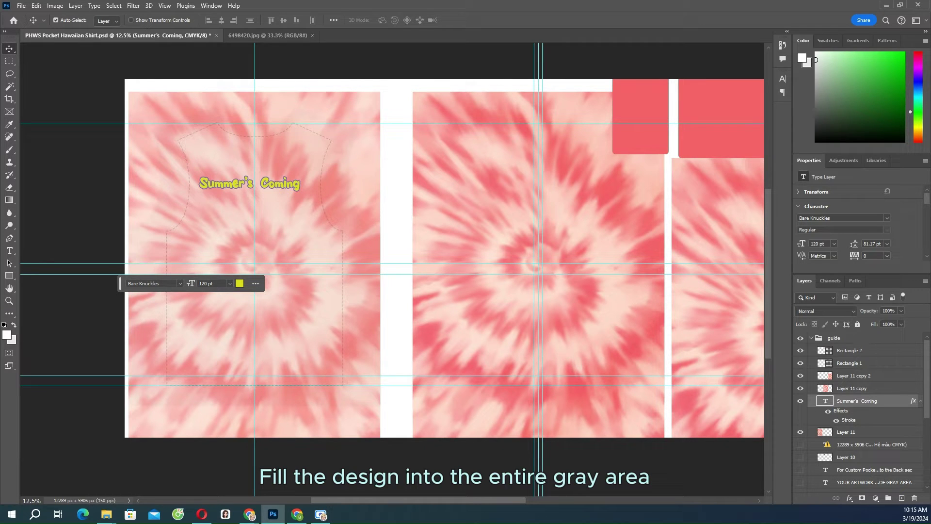
key("alt+Tab")
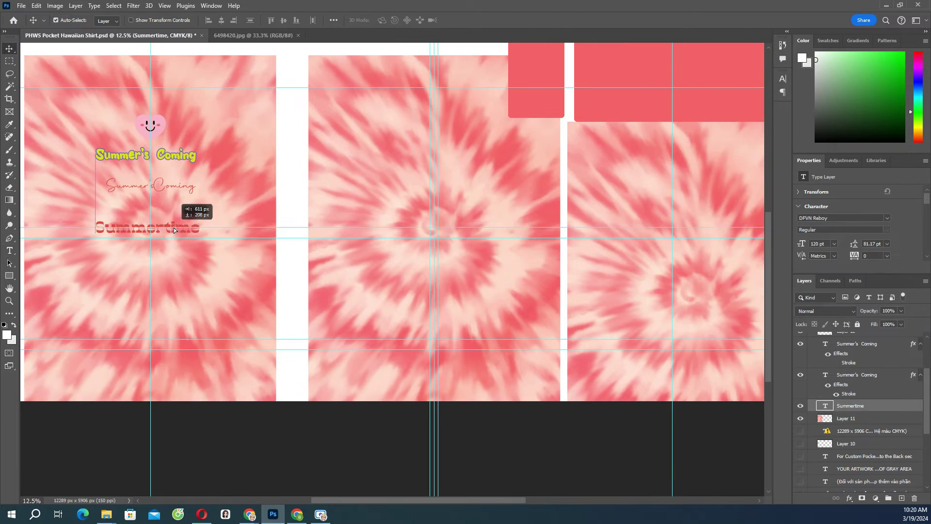
left_click_drag(170, 229, 173, 222)
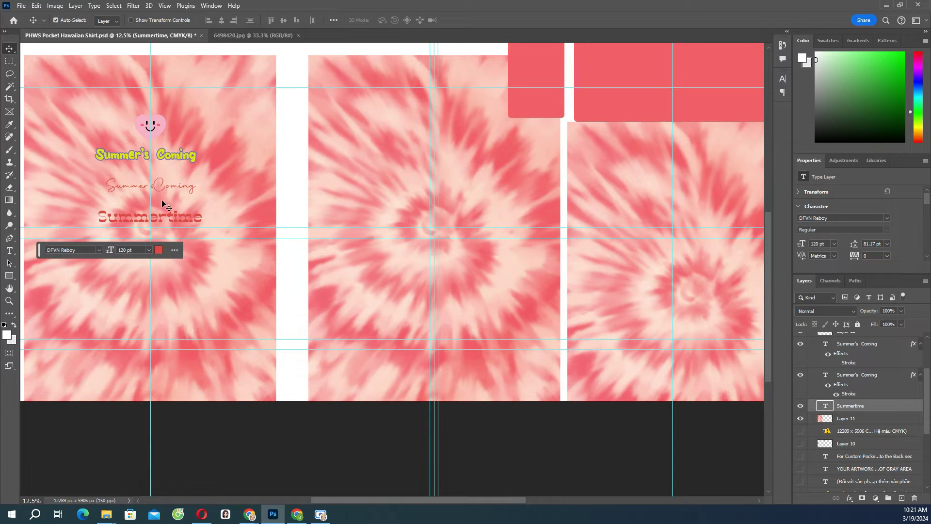
- Lower the tie-dye back layer's opacity to 57%
left_click(850, 421)
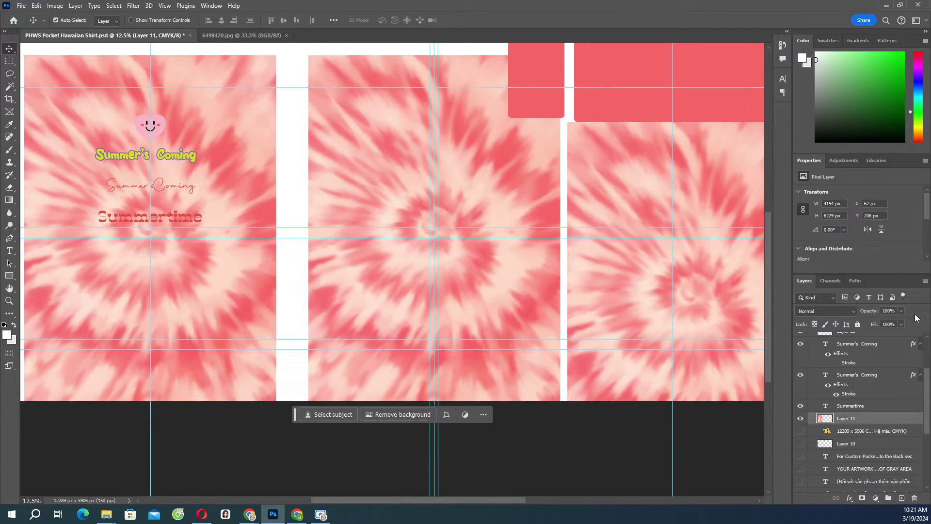
left_click(901, 312)
left_click_drag(891, 324, 883, 324)
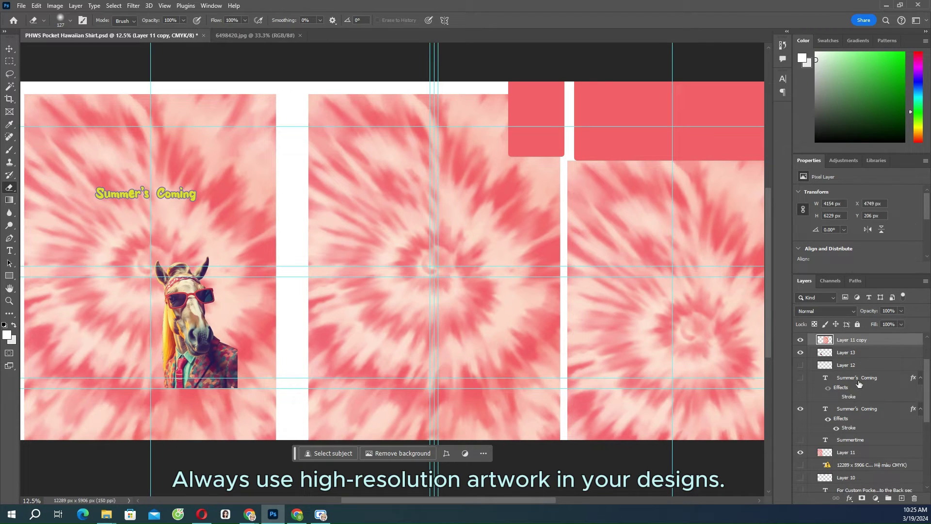
- Add a Selective Color adjustment for the horse, setting Magentas Yellow to -100
left_click(848, 203)
left_click(844, 212)
scroll(843, 253, "down", 2)
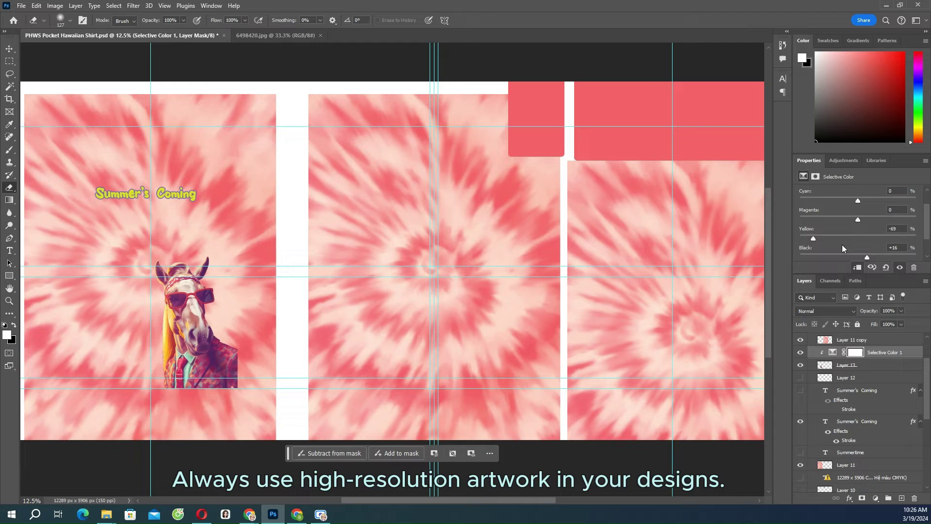
scroll(806, 242, "up", 2)
left_click(844, 203)
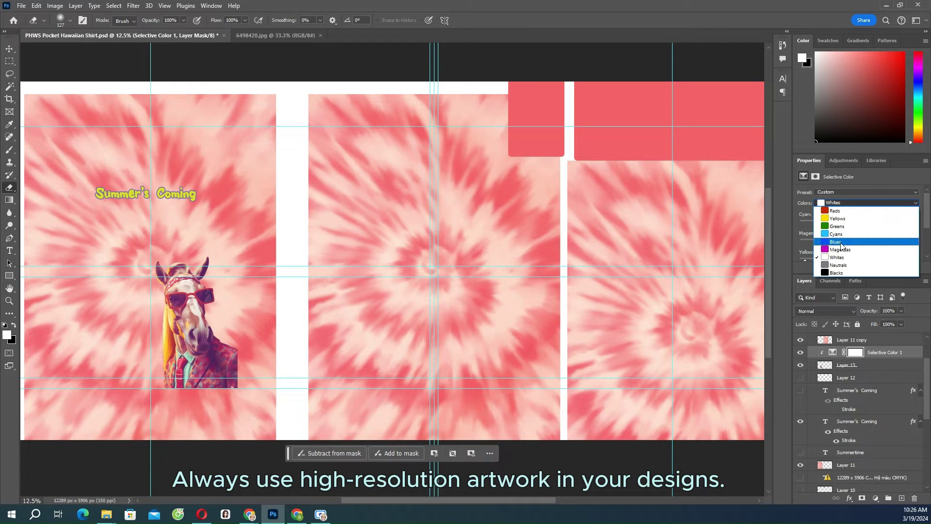
left_click(831, 250)
scroll(847, 243, "down", 2)
mouse_move(858, 239)
left_mouse_down()
mouse_move(800, 247)
mouse_move(851, 234)
left_mouse_up()
scroll(863, 252, "down", 1)
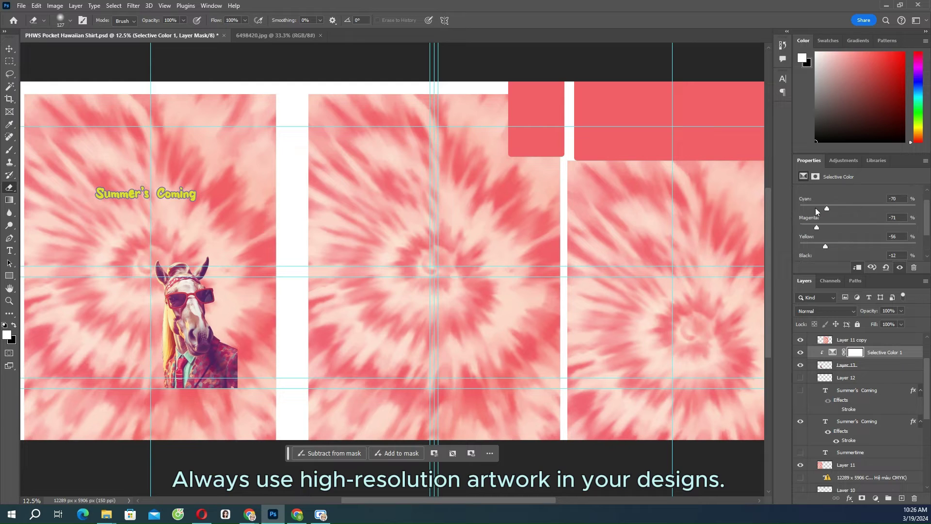
scroll(825, 214, "up", 2)
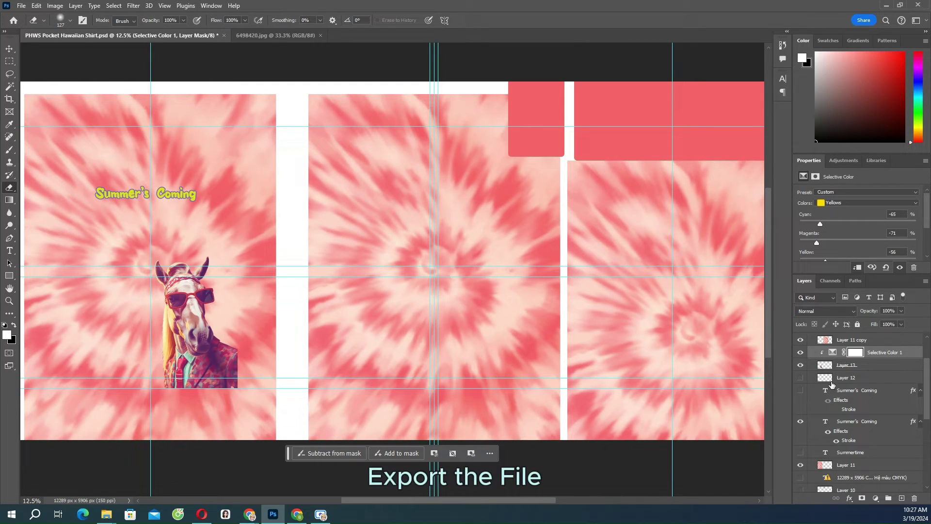
- Open the File > Export > Export As settings for the design
left_click(22, 6)
mouse_move(73, 174)
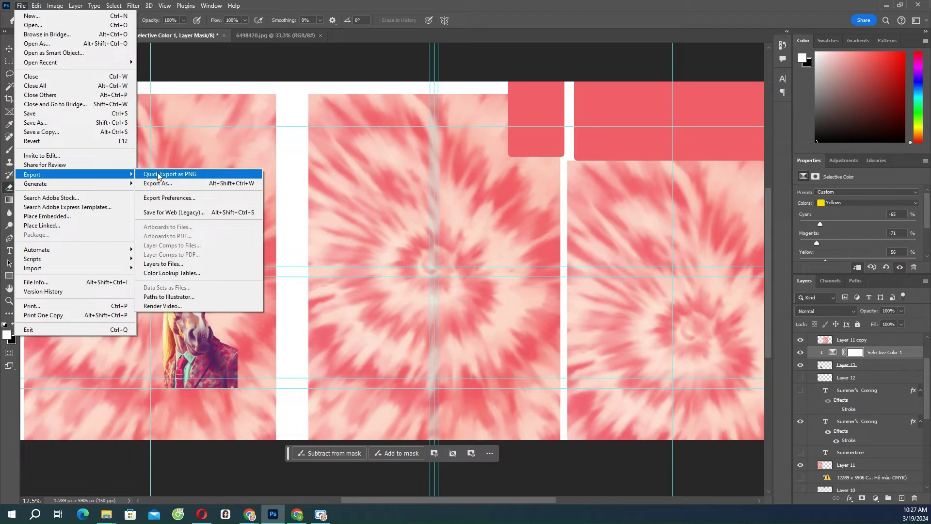
left_click(158, 184)
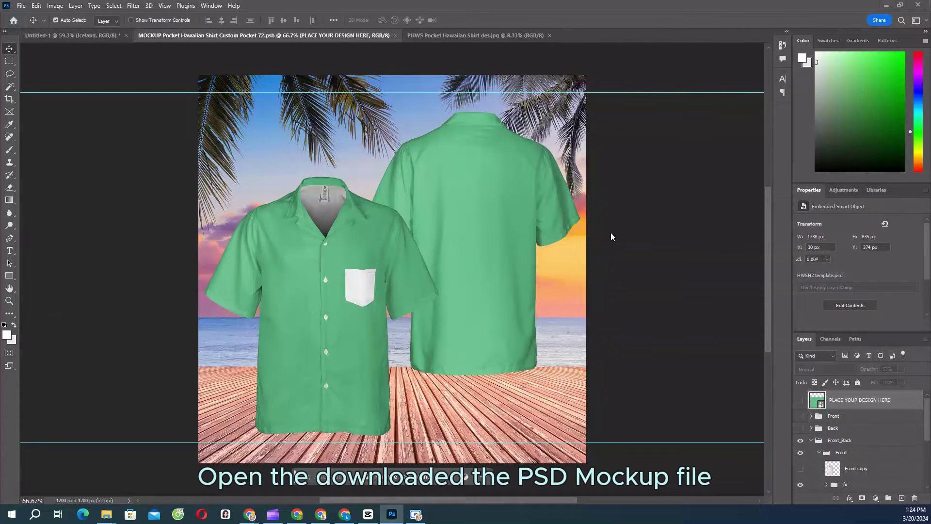
- Look over the opened Pocket Hawaiian Shirt mockup with its two green shirts on the beach deck
scroll(614, 270, "down", 1)
scroll(613, 272, "up", 1)
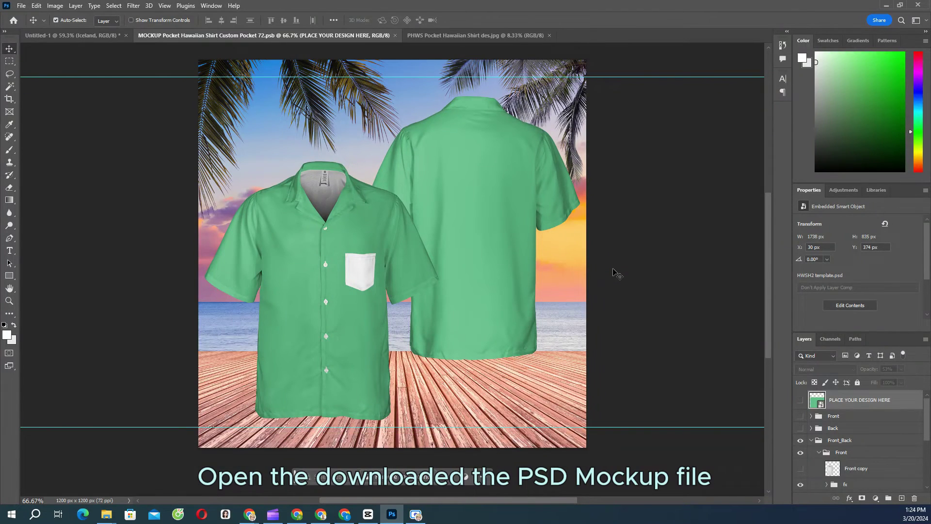
- Paste the pink tie-dye design into the PLACE YOUR DESIGN HERE smart object and save it
double_click(820, 402)
left_click(438, 35)
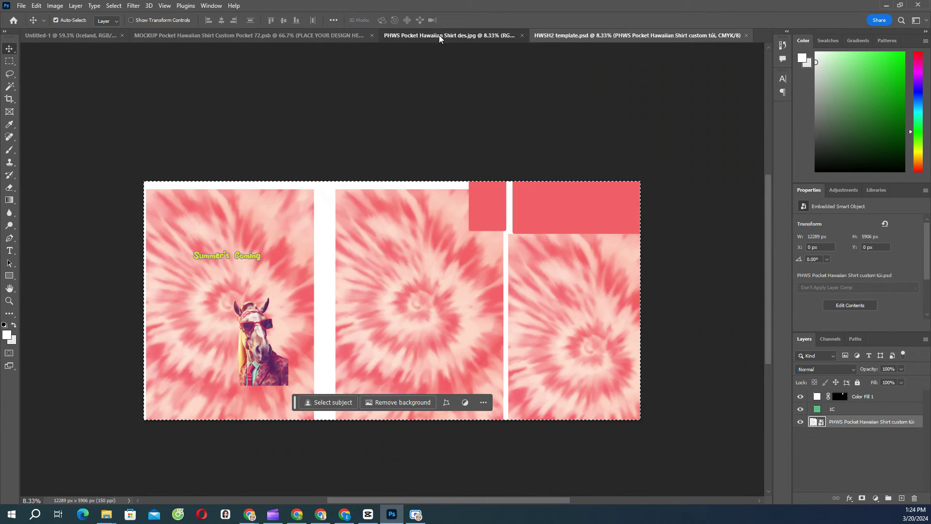
left_click(622, 38)
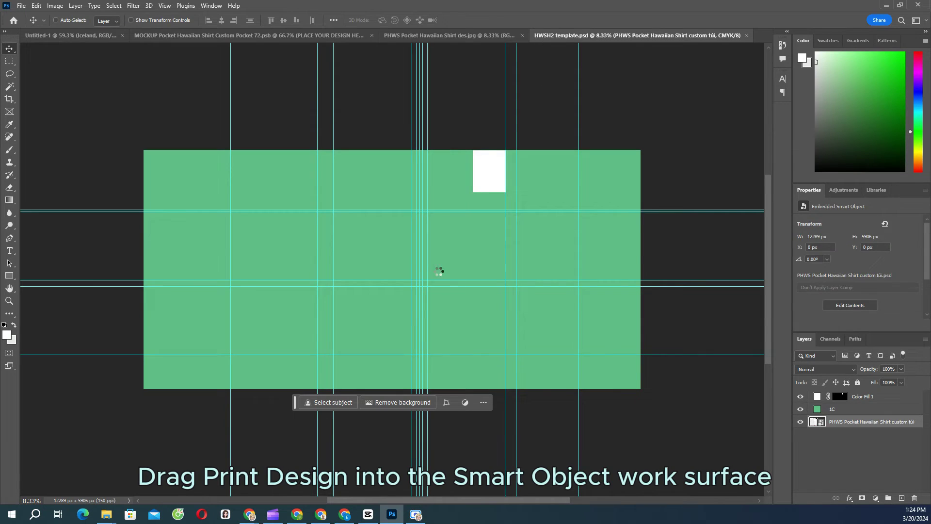
key("ctrl+v")
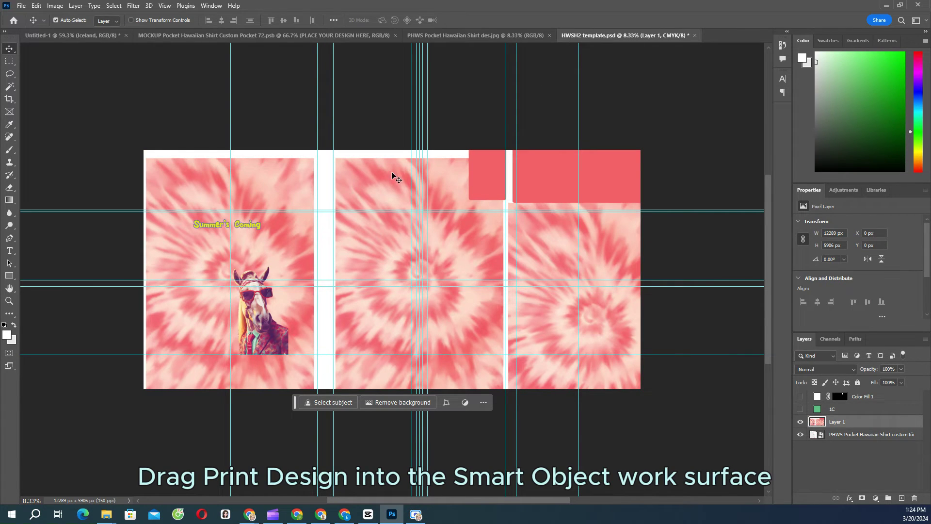
key("ctrl+s")
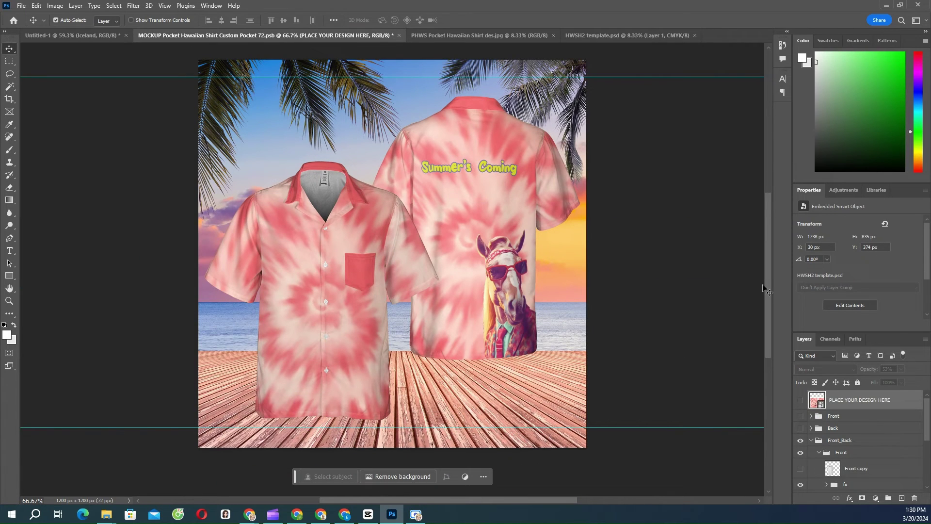
- Hide the BG1 and BG2 background images and set the Change BG Color Here fill to white
scroll(859, 436, "down", 2)
left_click(800, 442)
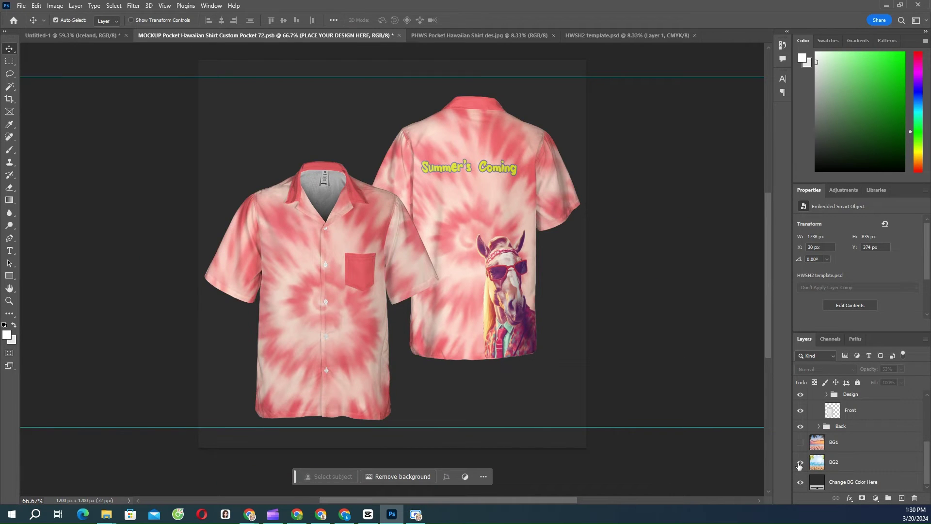
left_click(800, 462)
left_click(800, 462)
double_click(817, 482)
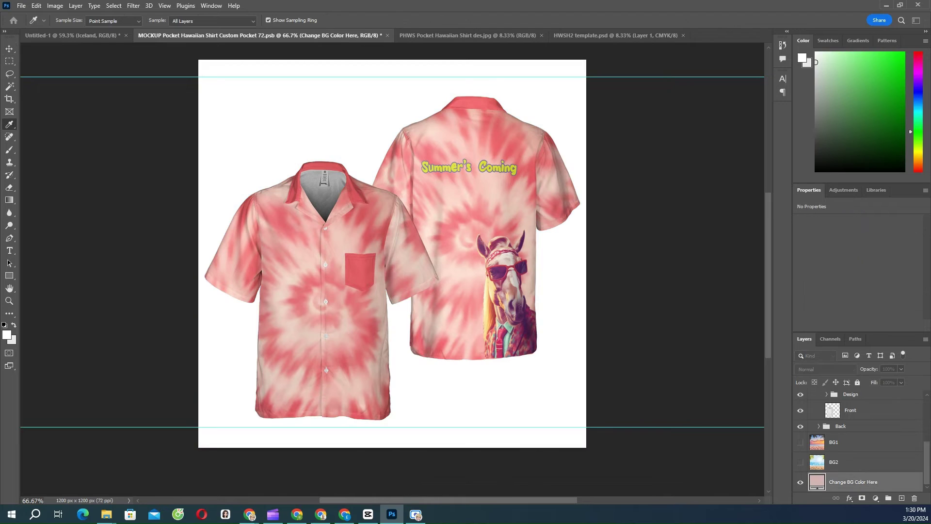
key("Return")
- Open the File > Export options, then dismiss them without exporting
left_click(22, 5)
mouse_move(73, 174)
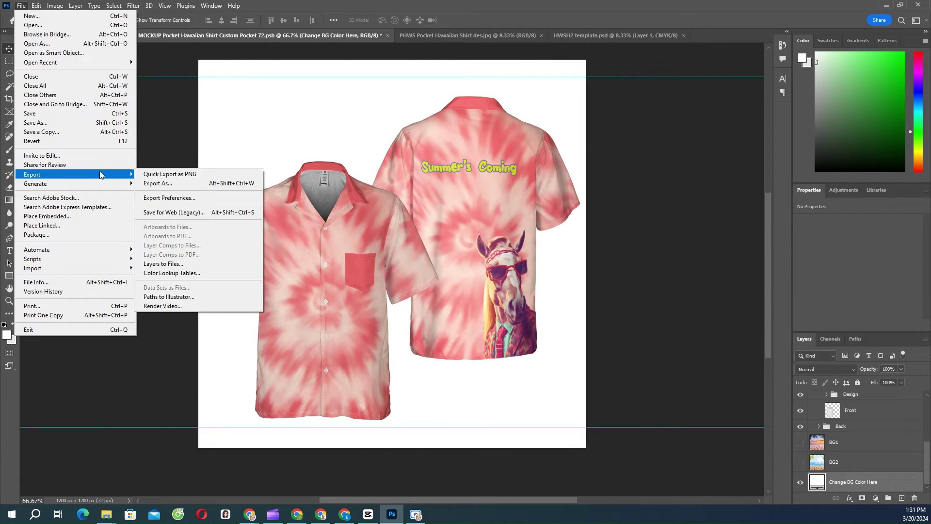
left_click(303, 124)
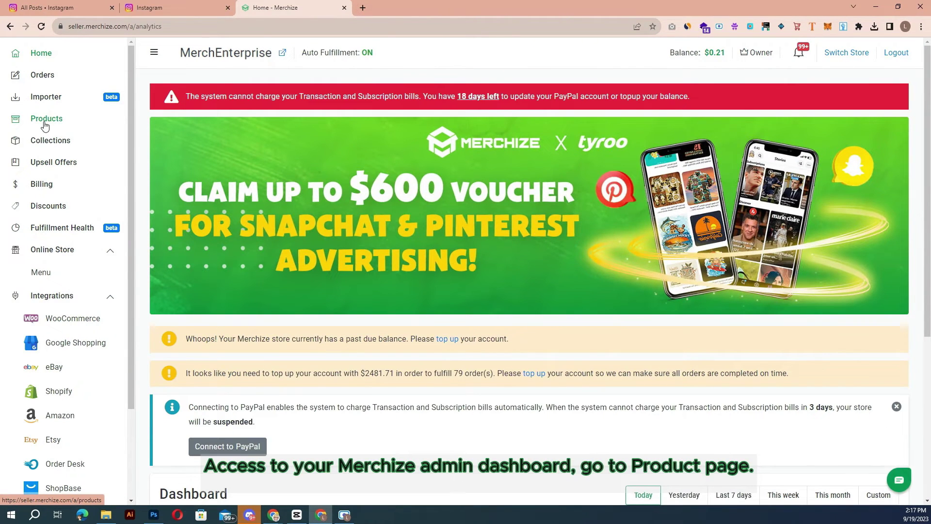
- Open Merchize Products, look through the Create Regular Product form, then return to the Products list
left_click(45, 126)
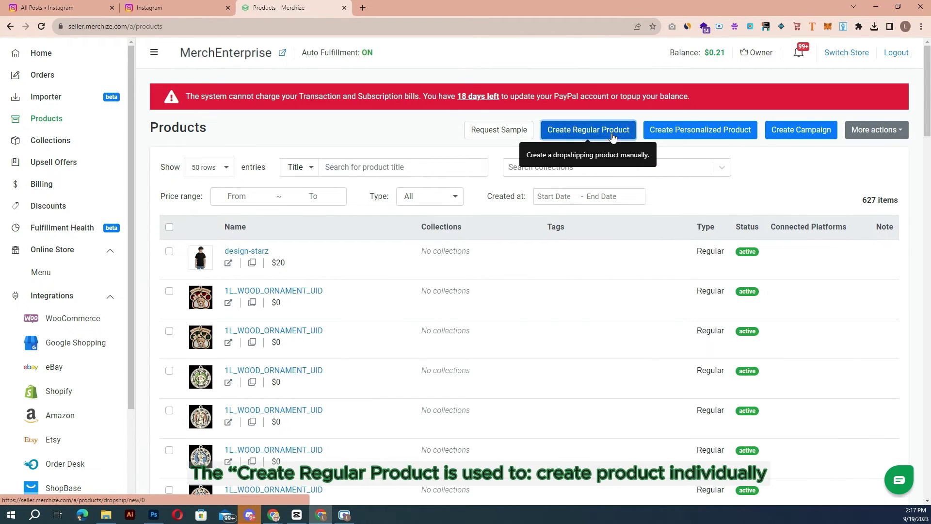
left_click(577, 132)
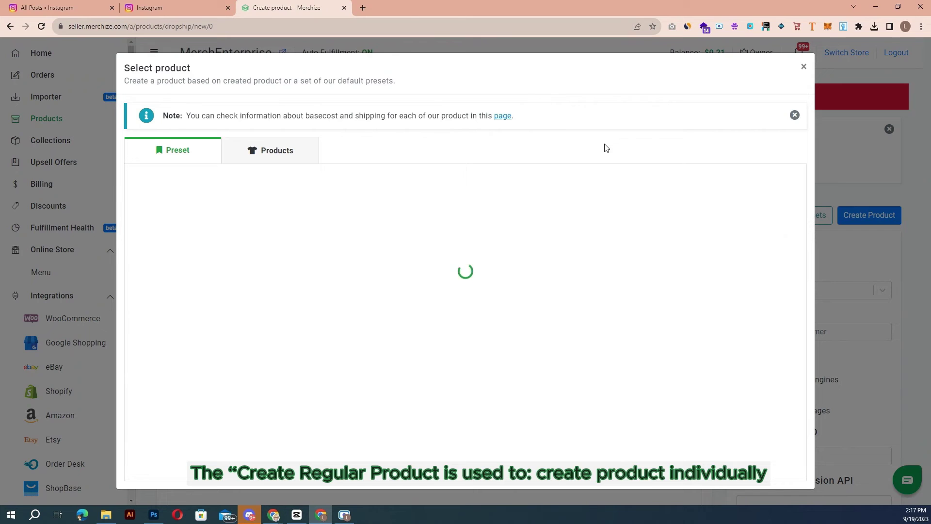
left_click(795, 65)
scroll(509, 229, "down", 2)
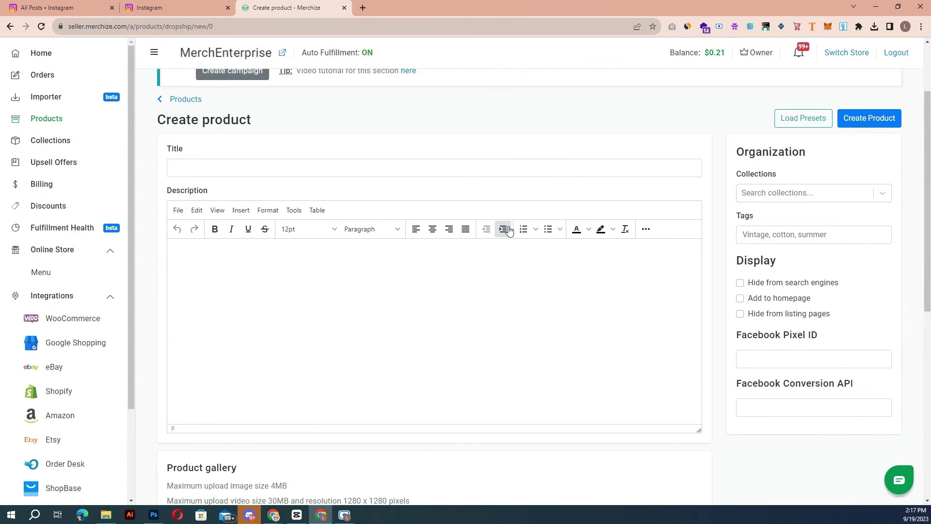
scroll(316, 369, "down", 8)
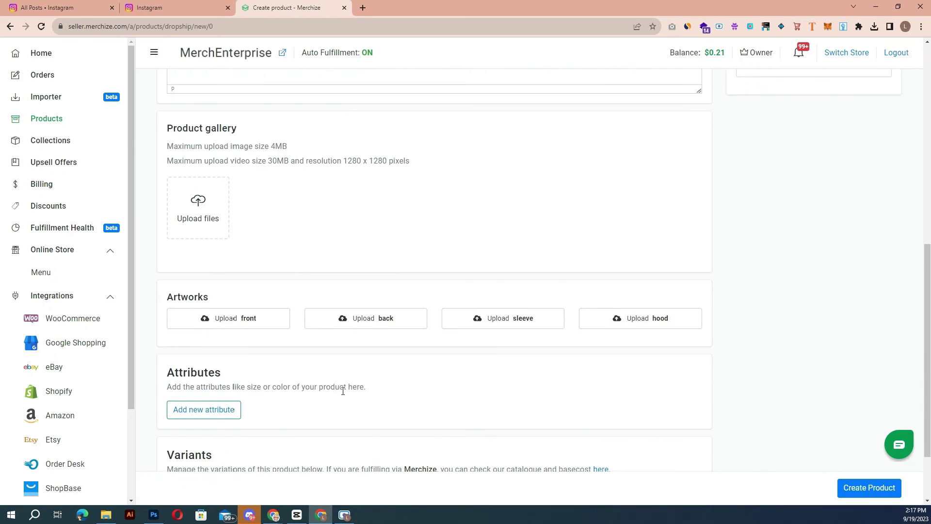
left_click(57, 118)
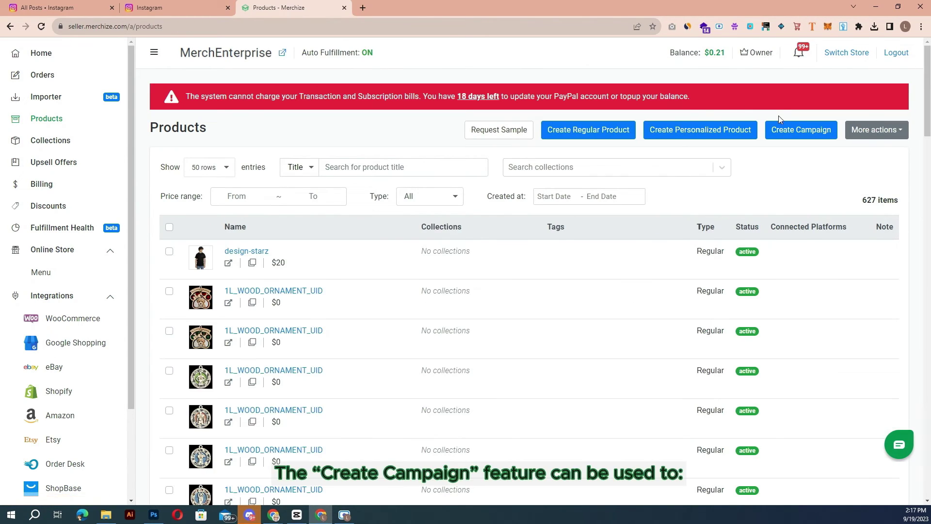
- Start a campaign with the Custom Shape Acrylic Plaque Vertical selected and move to Design
left_click(790, 137)
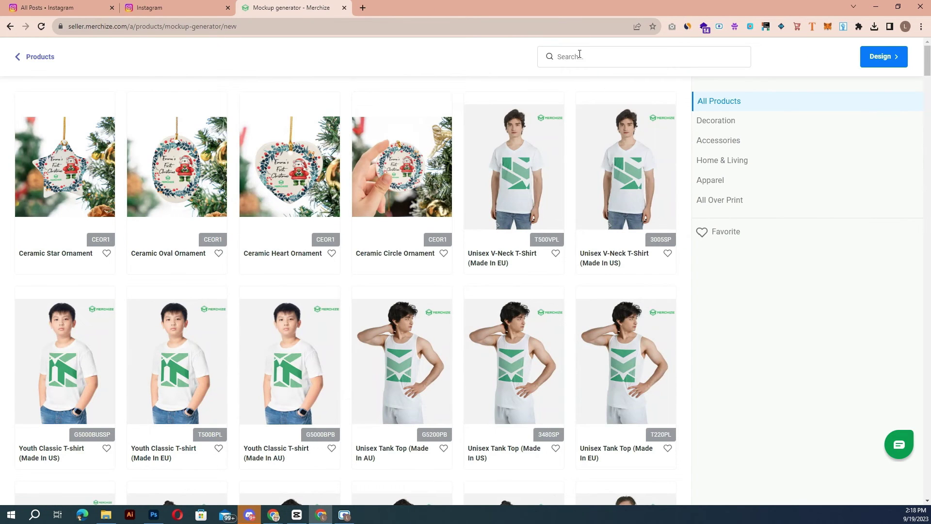
scroll(443, 337, "down", 1)
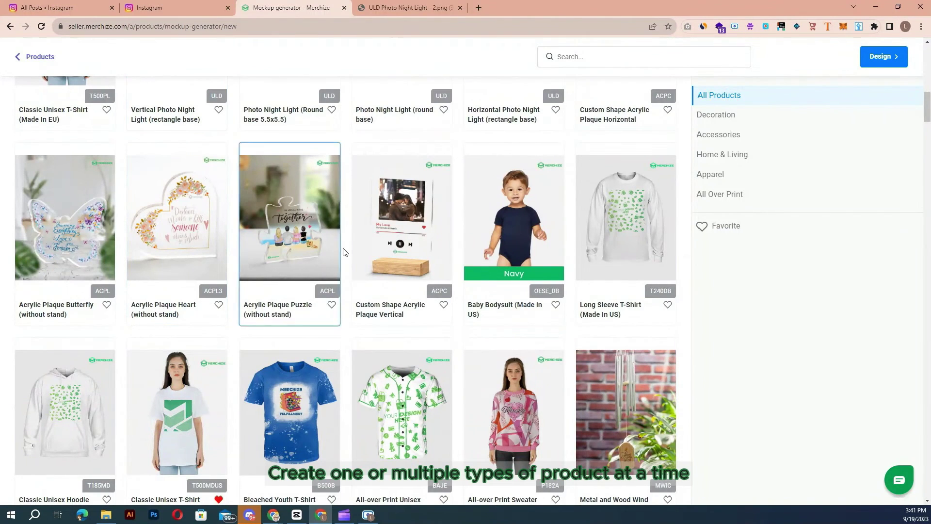
left_click(417, 277)
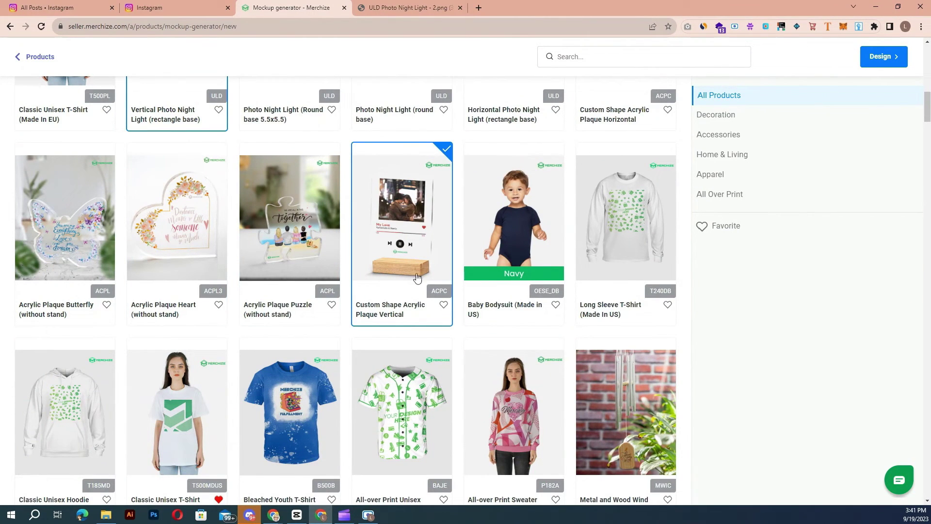
left_click(896, 56)
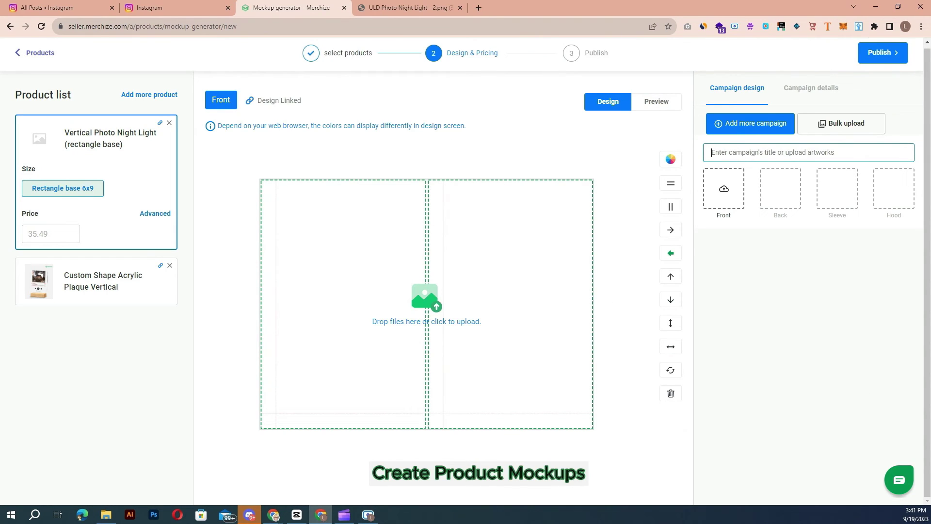
- Upload the silhouette artwork from File Explorer as the front design and preview the mockups
key("super+e")
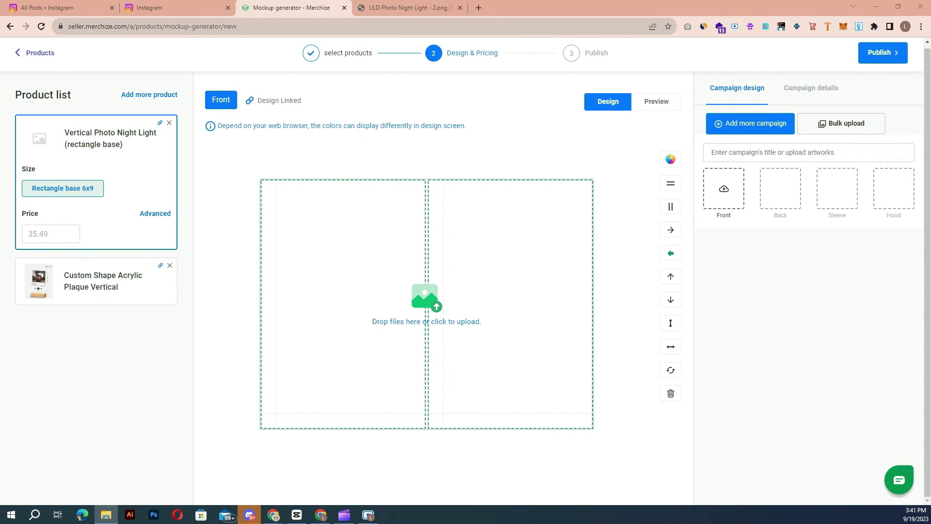
left_click_drag(930, 311, 466, 311)
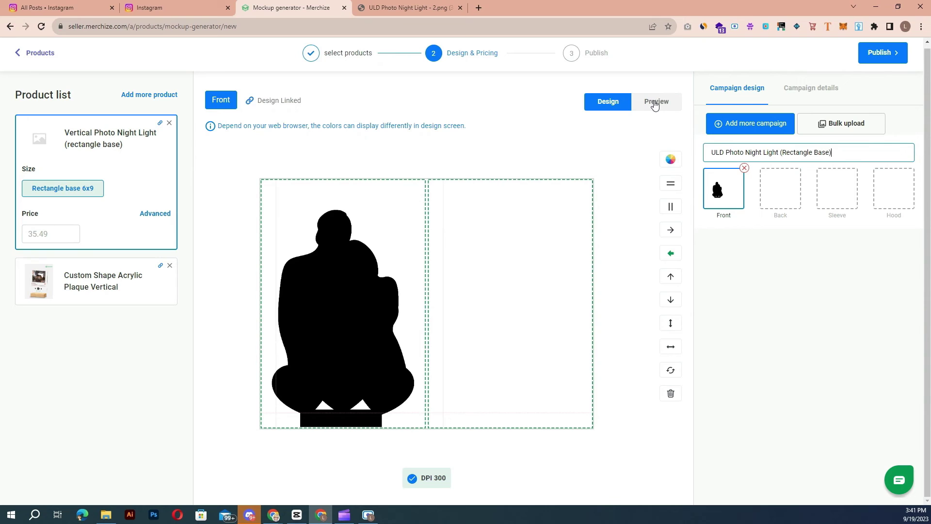
left_click(656, 101)
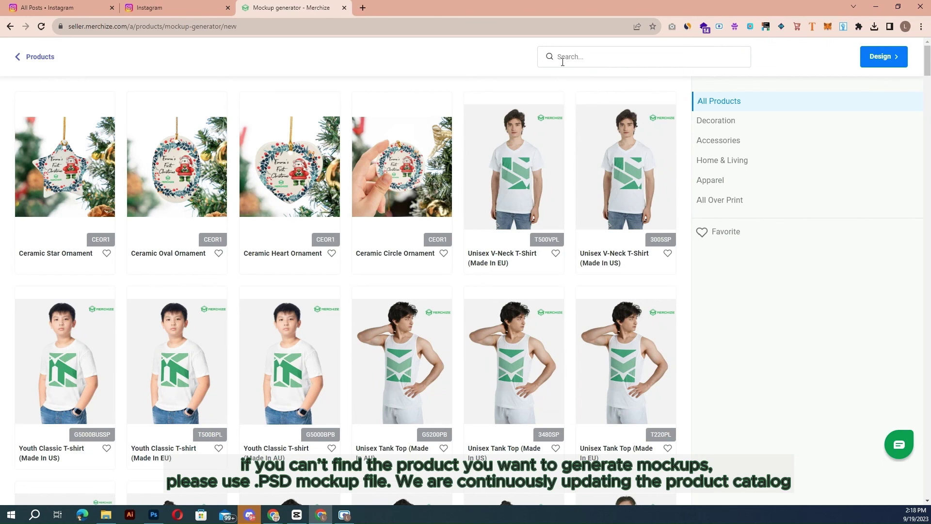
scroll(441, 329, "down", 3)
scroll(508, 257, "up", 3)
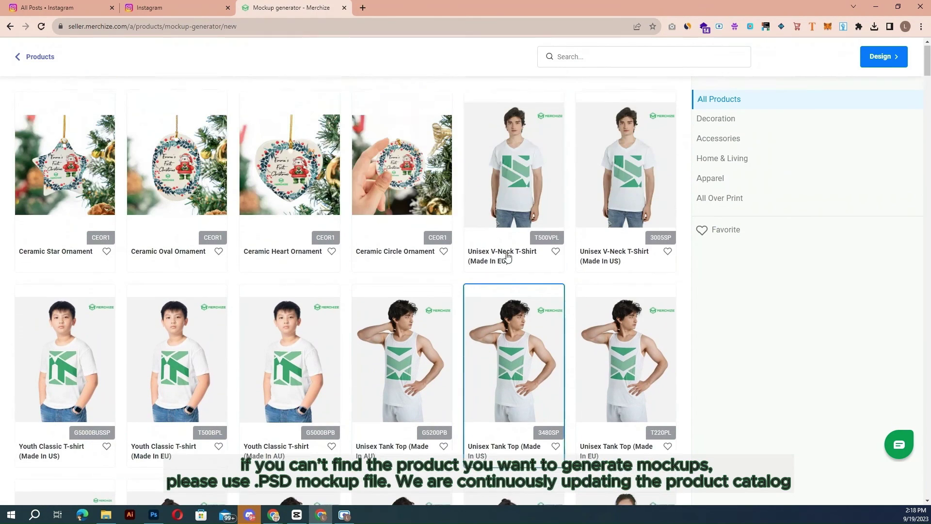
left_click(590, 58)
scroll(393, 332, "down", 3)
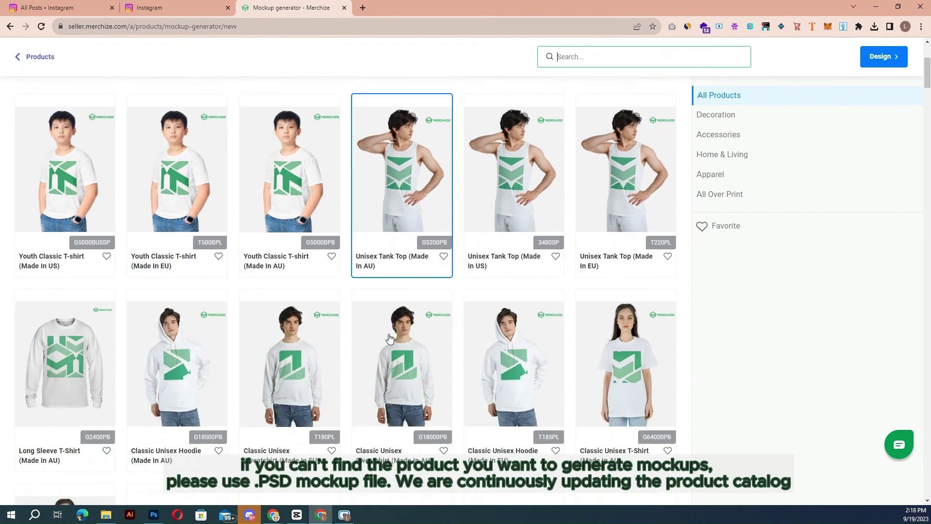
scroll(390, 335, "down", 3)
scroll(369, 349, "down", 3)
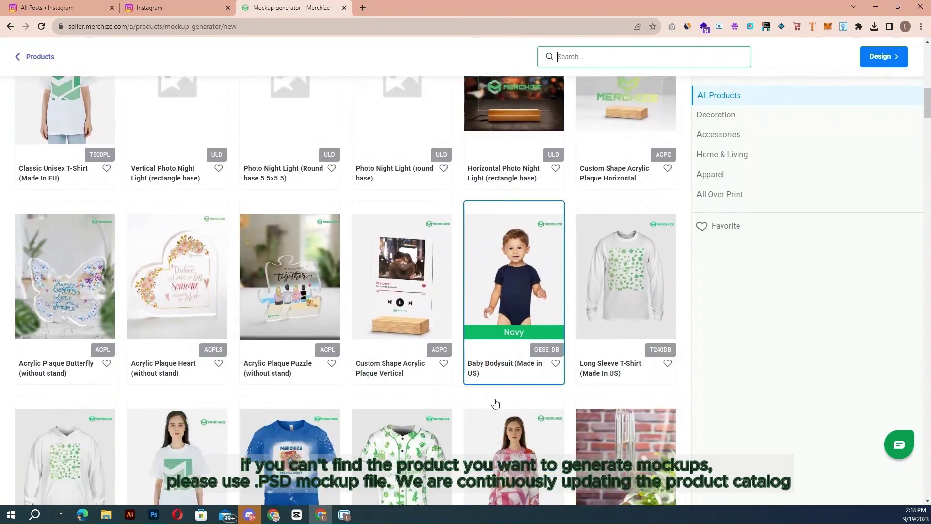
scroll(495, 404, "down", 4)
scroll(492, 394, "down", 6)
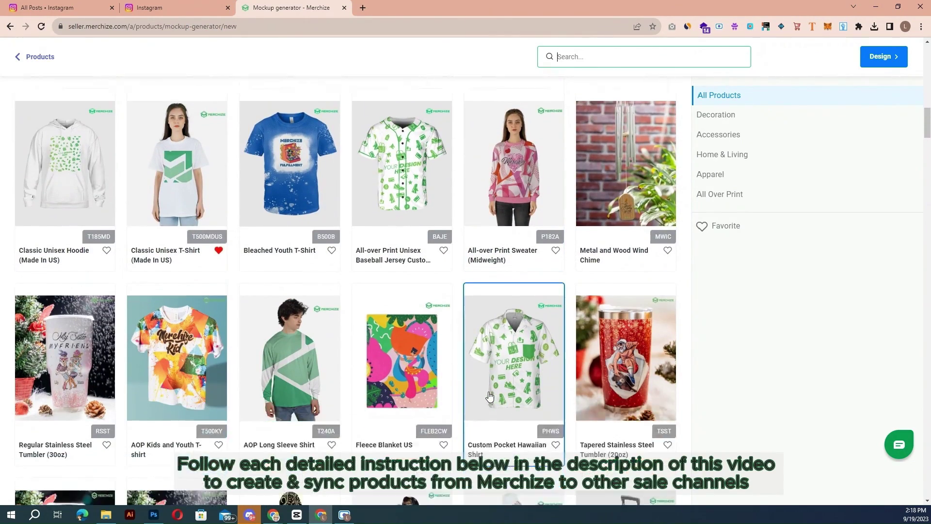
scroll(488, 390, "up", 9)
scroll(489, 389, "up", 12)
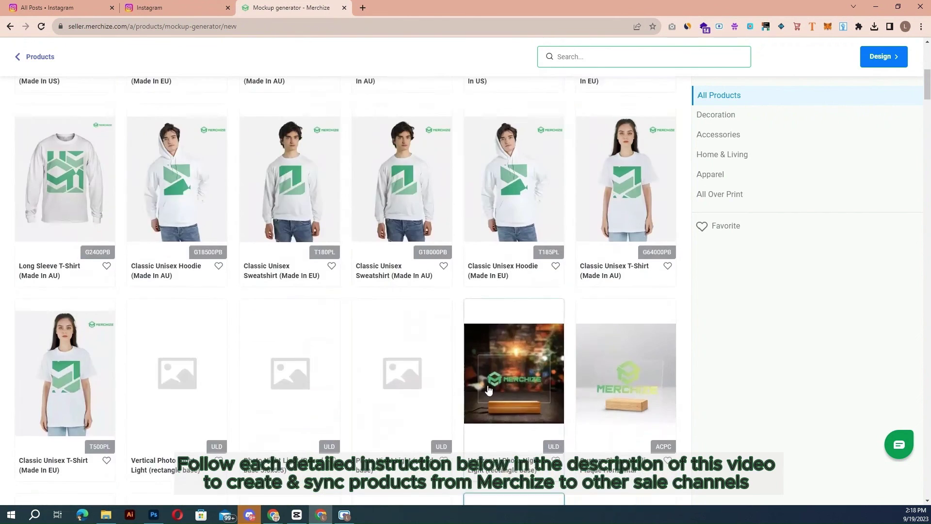